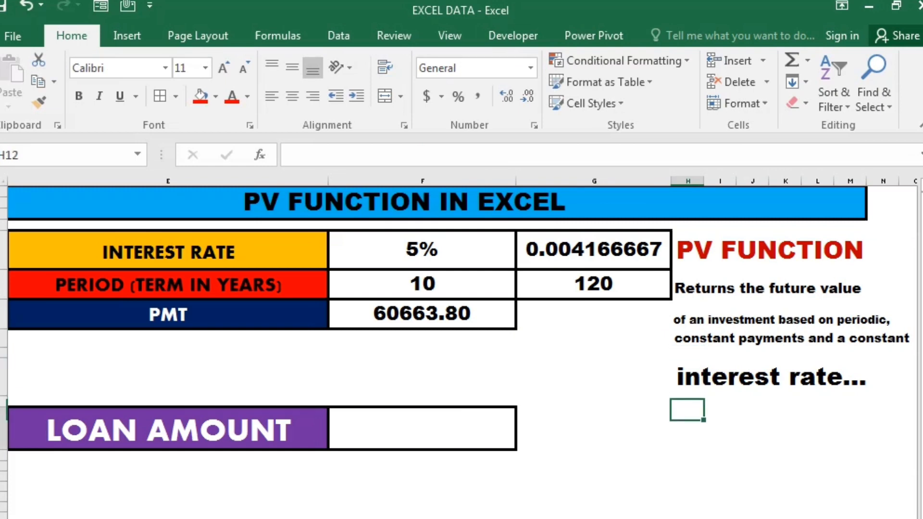
key("Left")
key("Left")
key("Left")
key("Left")
key("Right")
key("Right")
key("Right")
key("Right")
key("Right")
key("Right")
key("Right")
key("Right")
key("Right")
key("Right")
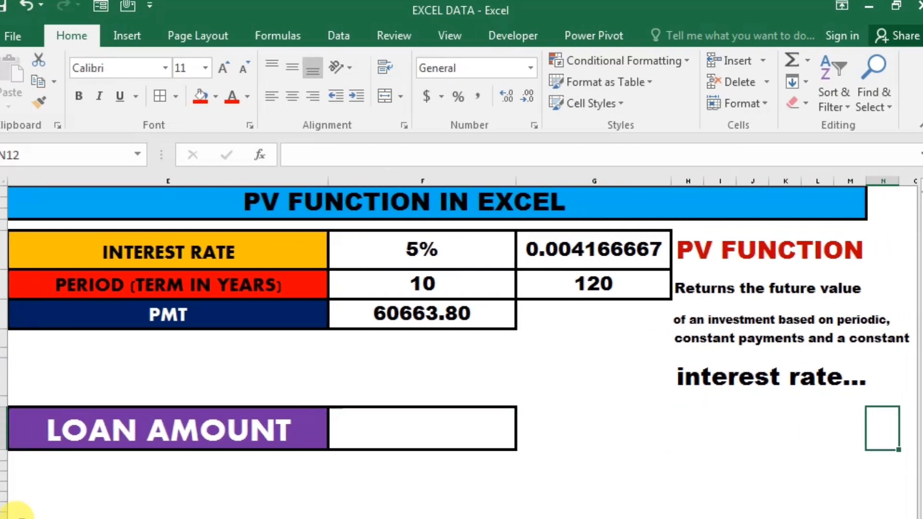
Review the interest rate, term in years and PMT labels along with their input values in F5 to F7.
left_click(256, 255)
left_click(426, 250)
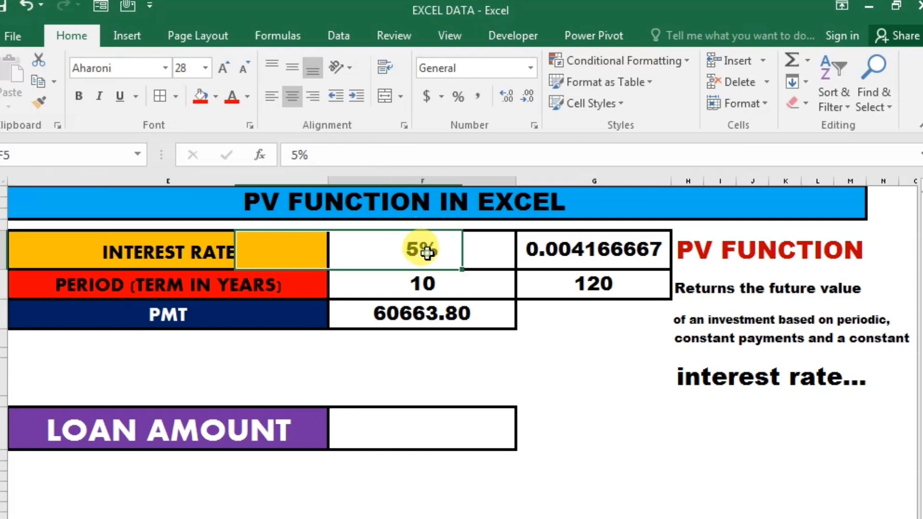
left_click(298, 286)
left_click(445, 288)
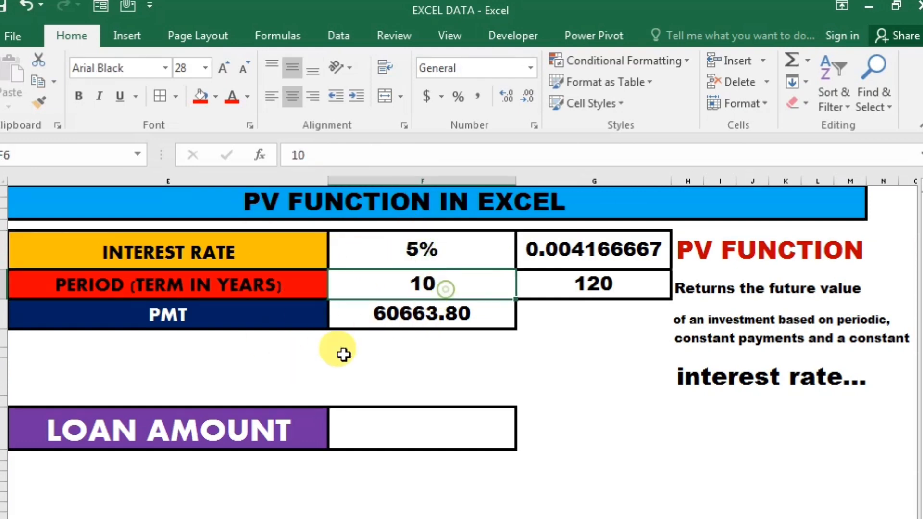
left_click(238, 325)
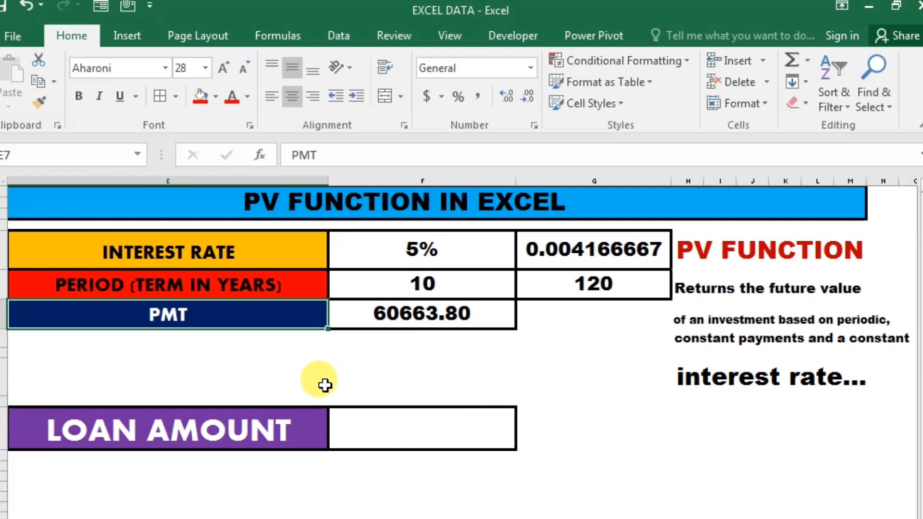
left_click(463, 323)
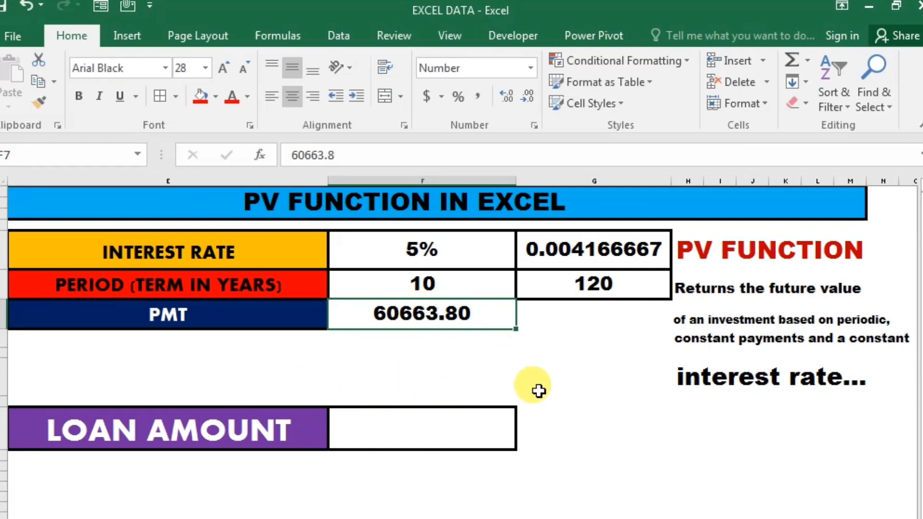
left_click(535, 385)
left_click(463, 373)
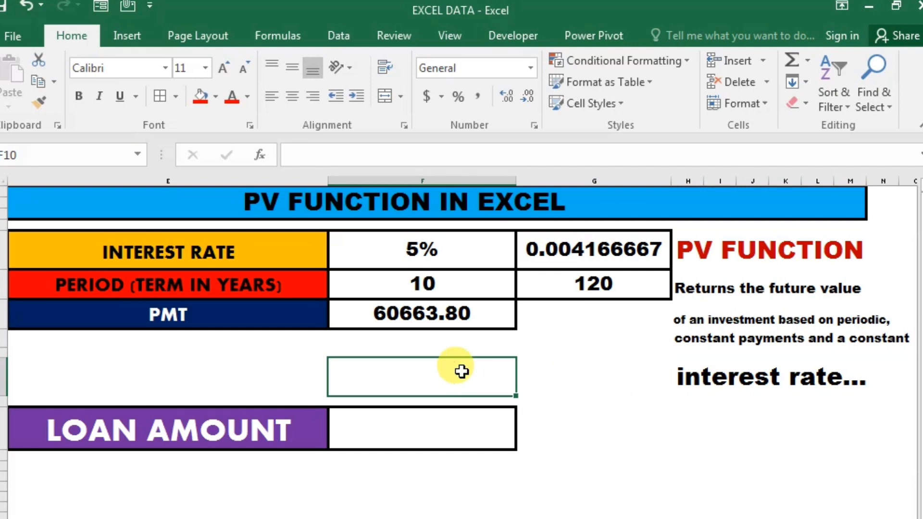
left_click(468, 311)
left_click(519, 516)
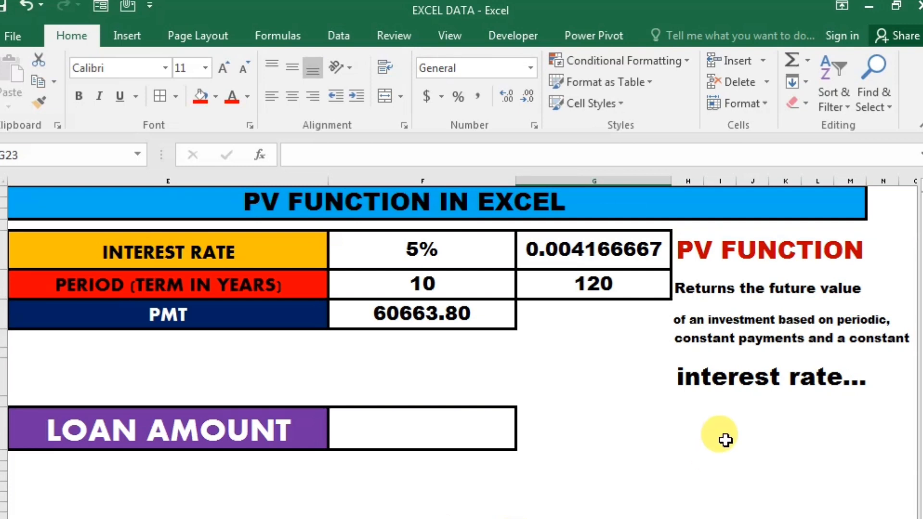
left_click(460, 374)
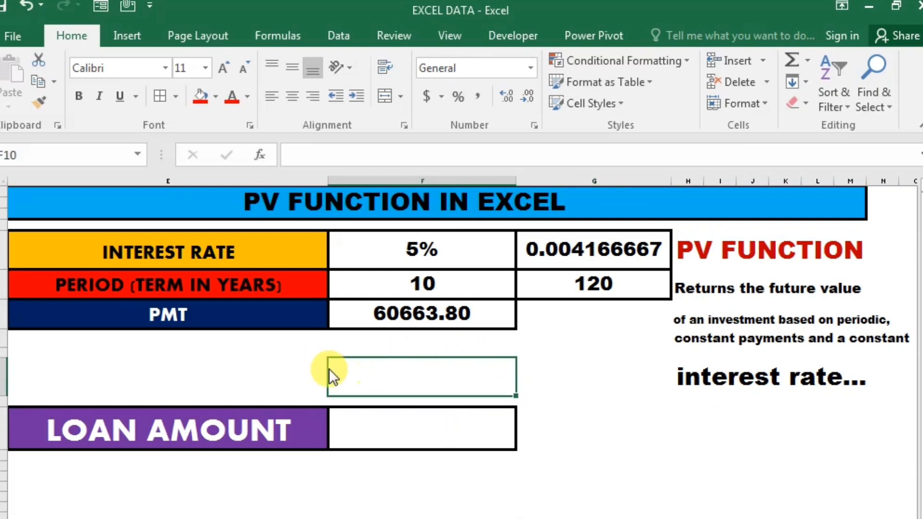
left_click(411, 352)
left_click(435, 322)
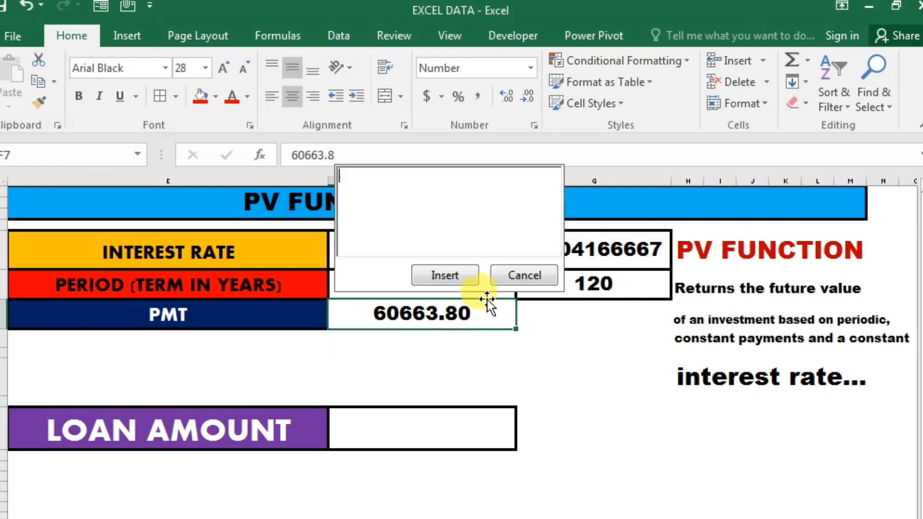
left_click(511, 283)
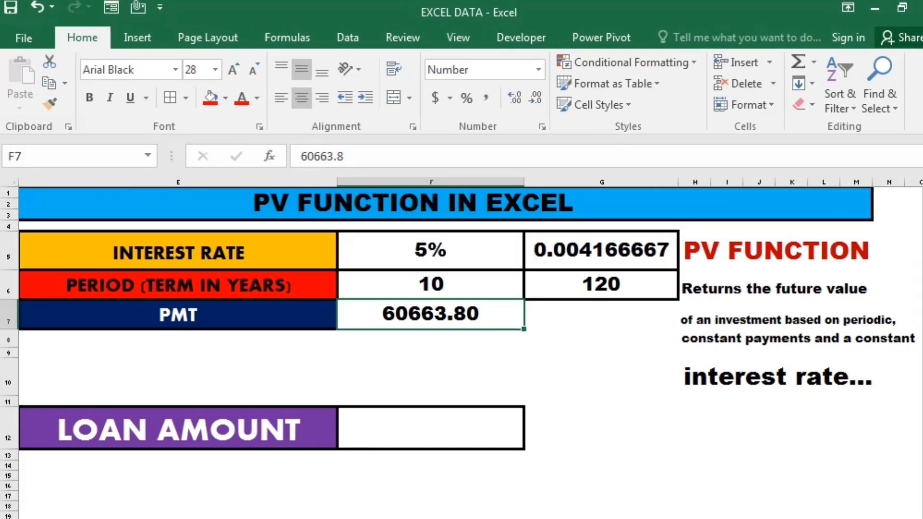
Inspect the payment and term cells and the formulas in G5 and G6 that convert the rate and term to months.
key("Left")
key("Up")
key("Right")
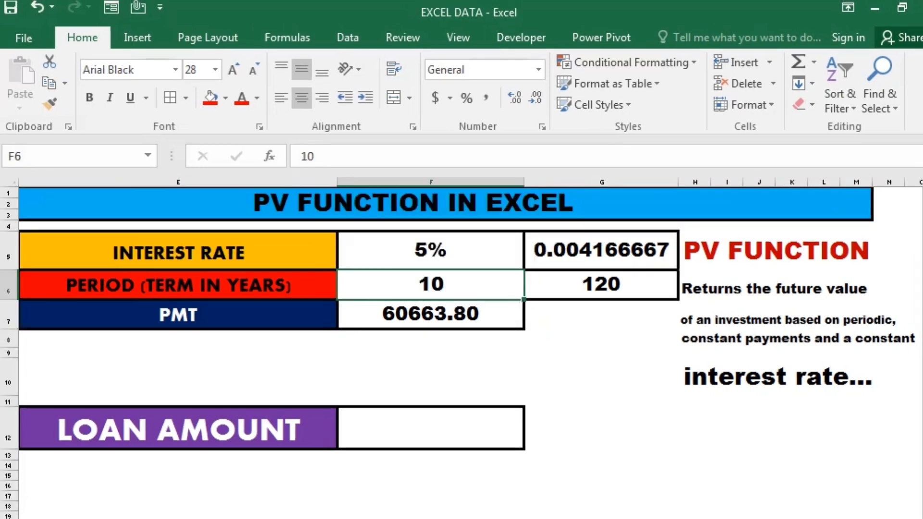
key("Down")
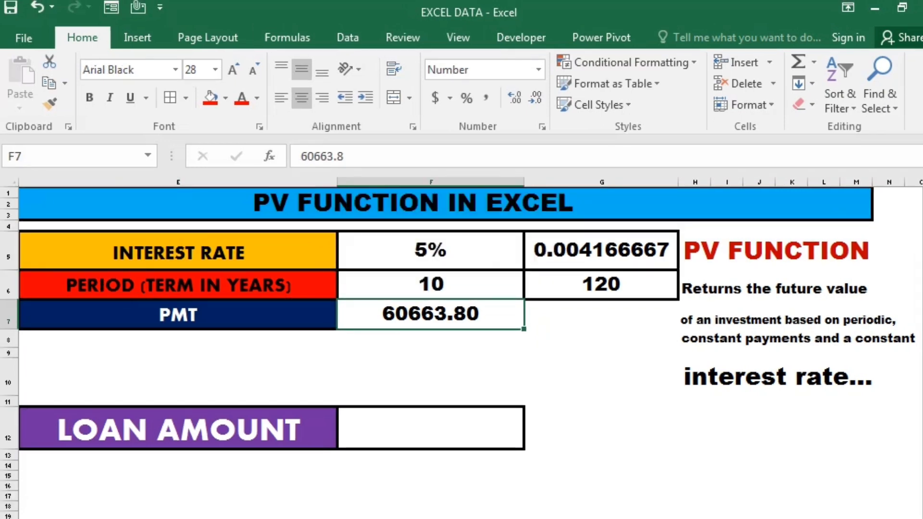
key("Up")
key("Right")
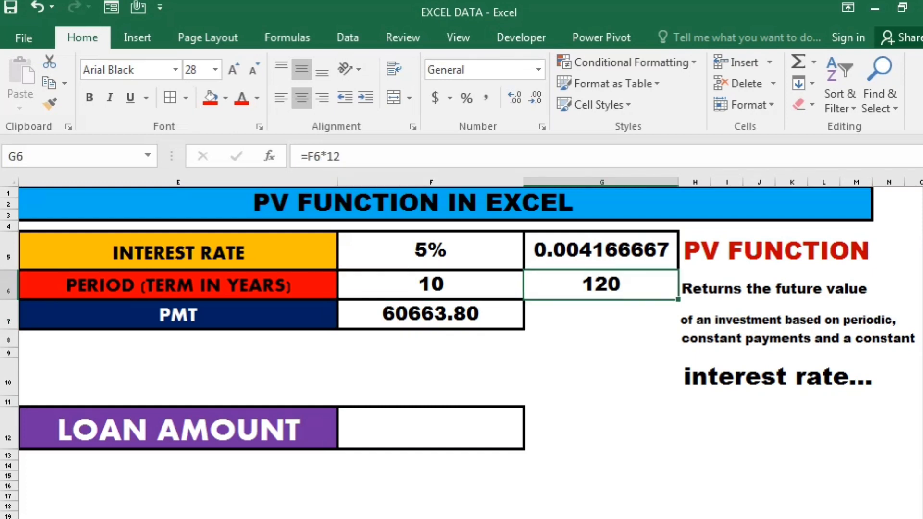
key("Down")
key("Left")
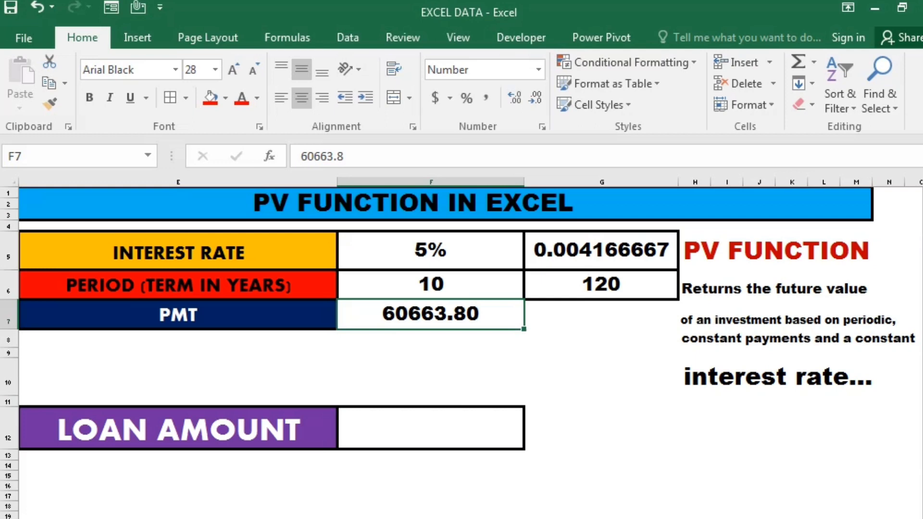
key("Down")
key("Up")
key("Up")
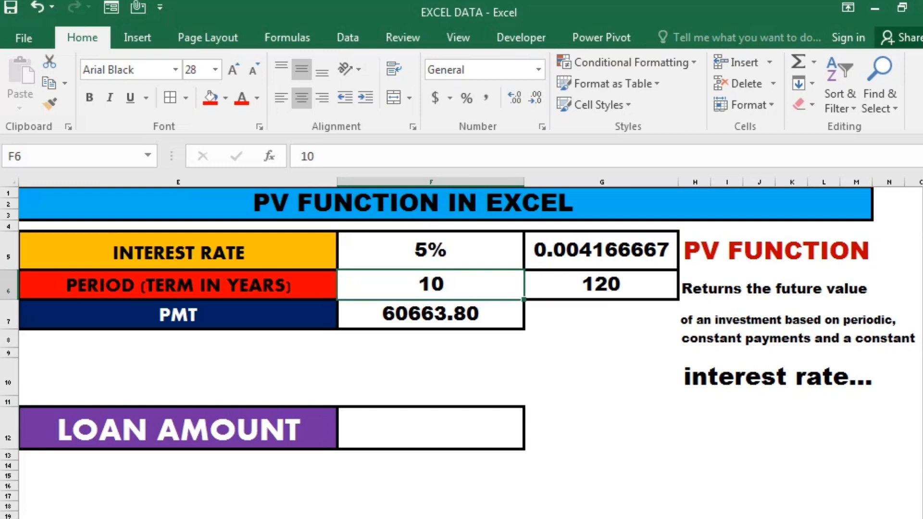
key("Down")
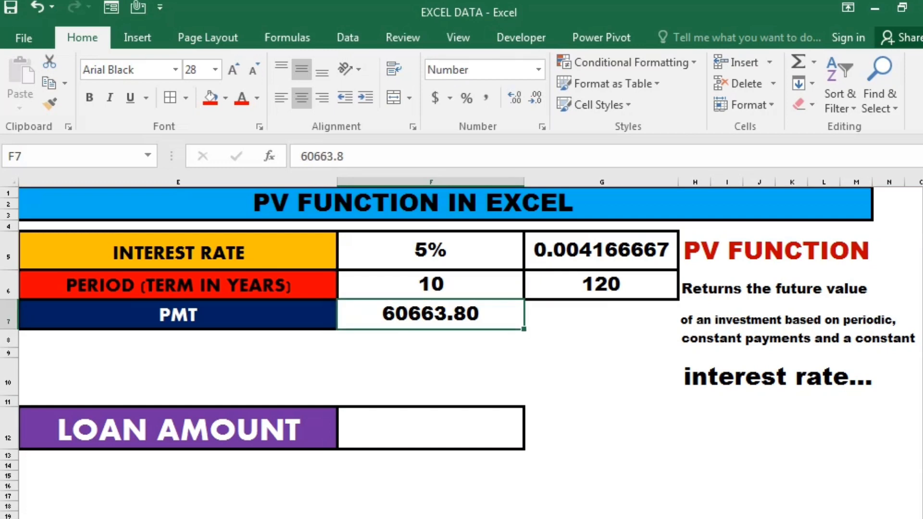
key("Up")
key("Right")
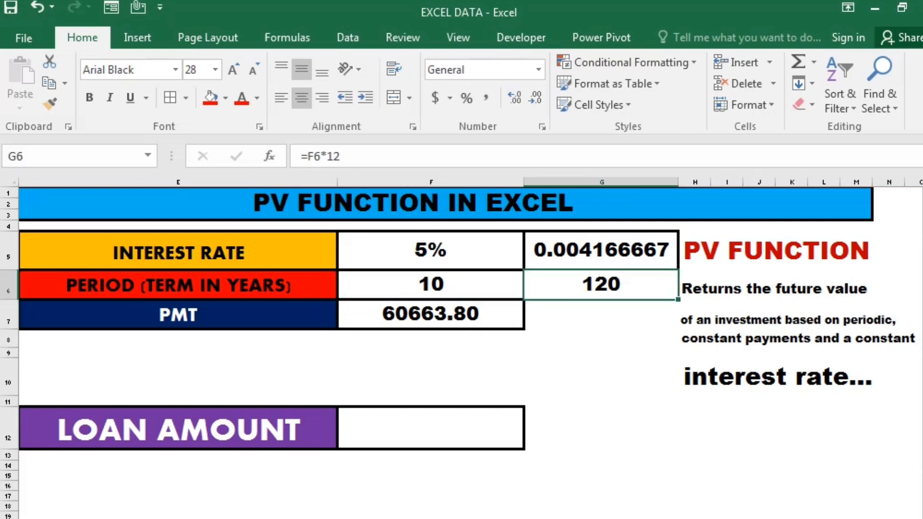
key("Left")
key("Up")
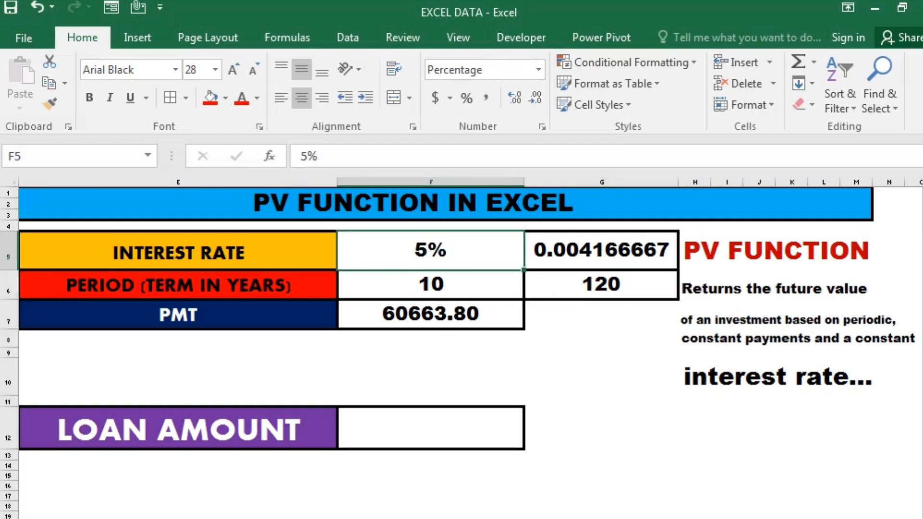
key("Right")
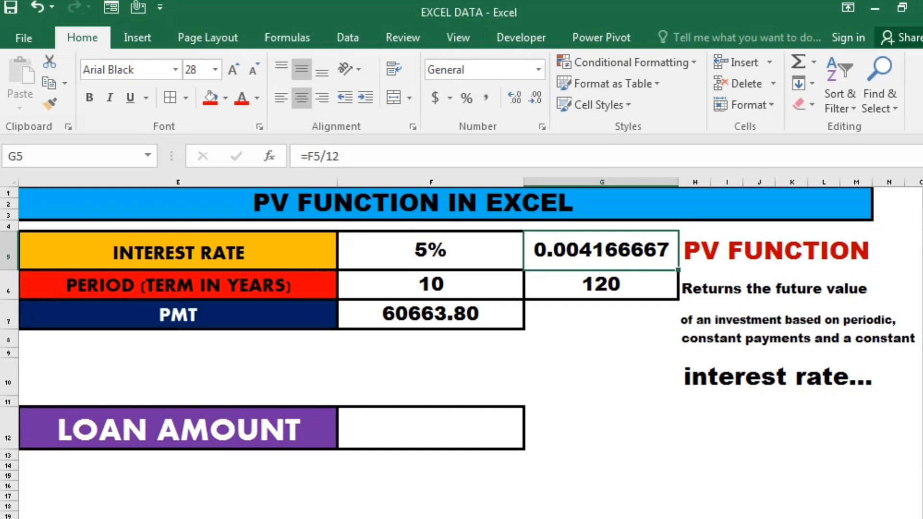
Start a PV formula in the loan amount cell F12 with the interest rate in F5 as the rate argument.
key("Down")
key("Down")
key("Down")
key("Down")
key("Down")
key("Down")
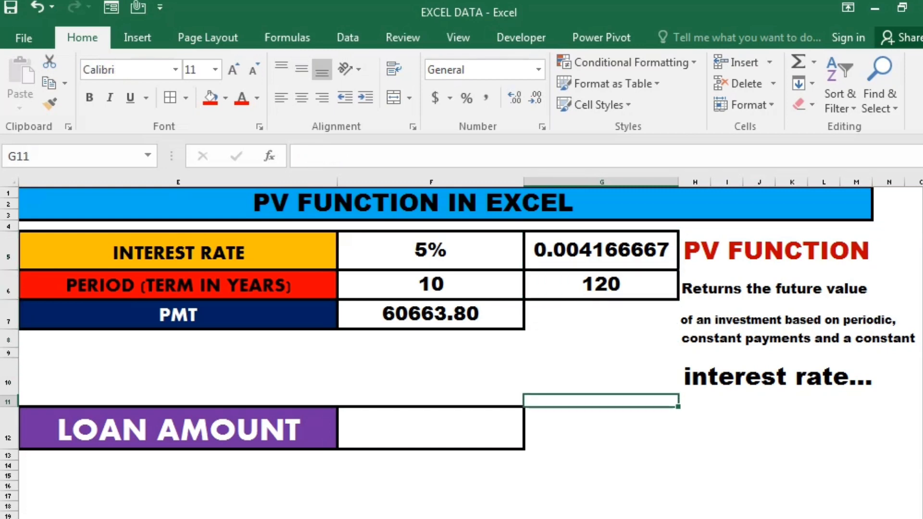
key("Down")
key("Left")
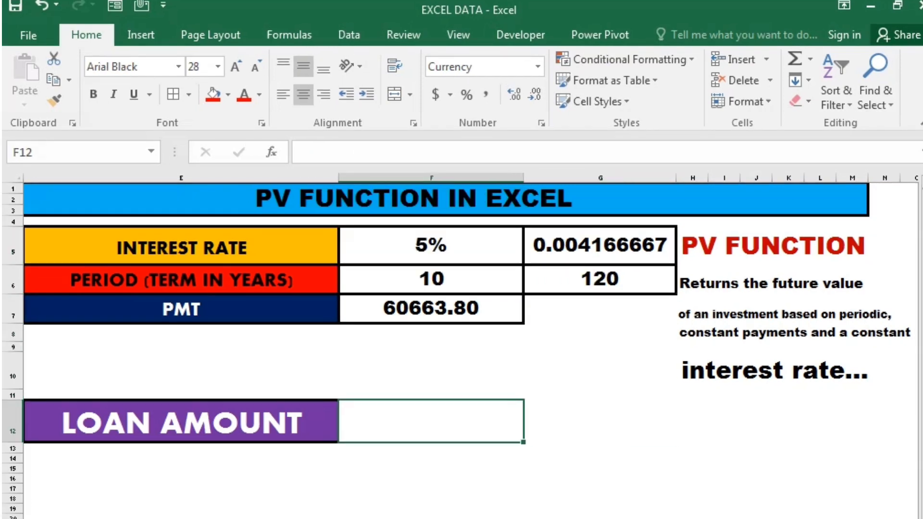
type("=PV")
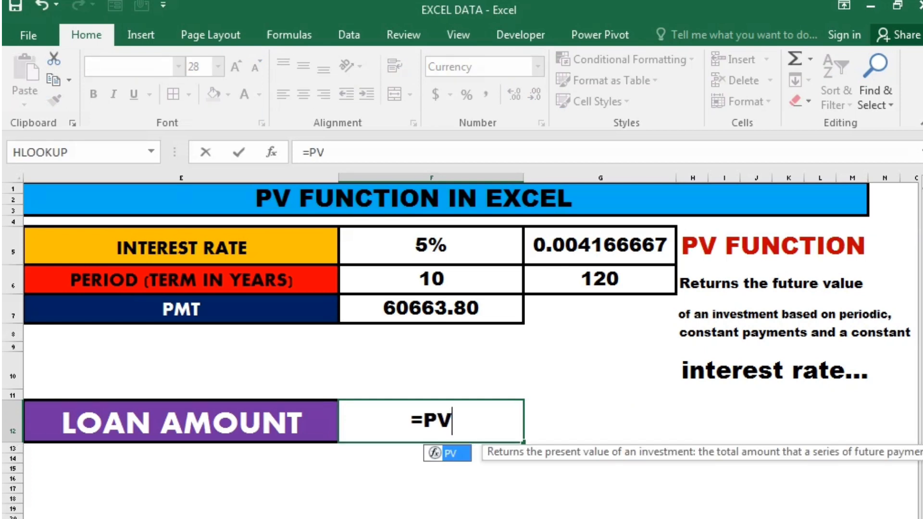
type("(")
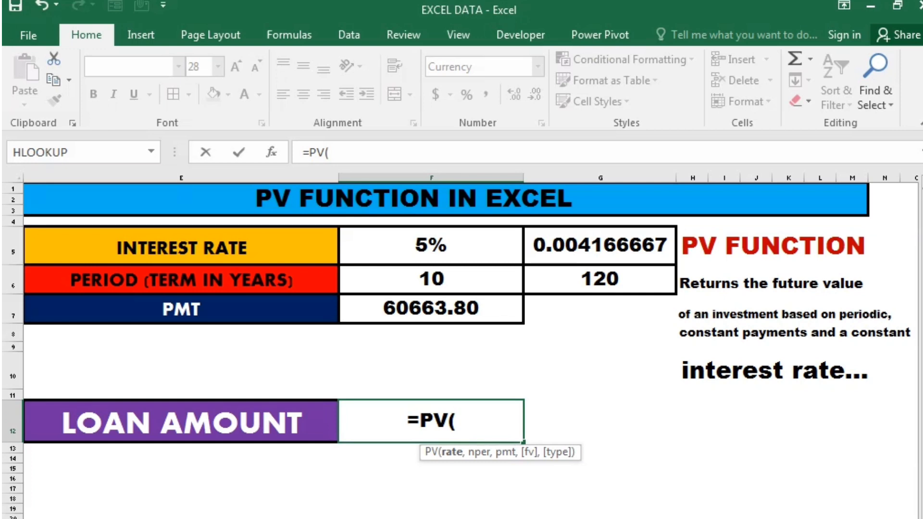
key("Up")
key("Up")
key("Up")
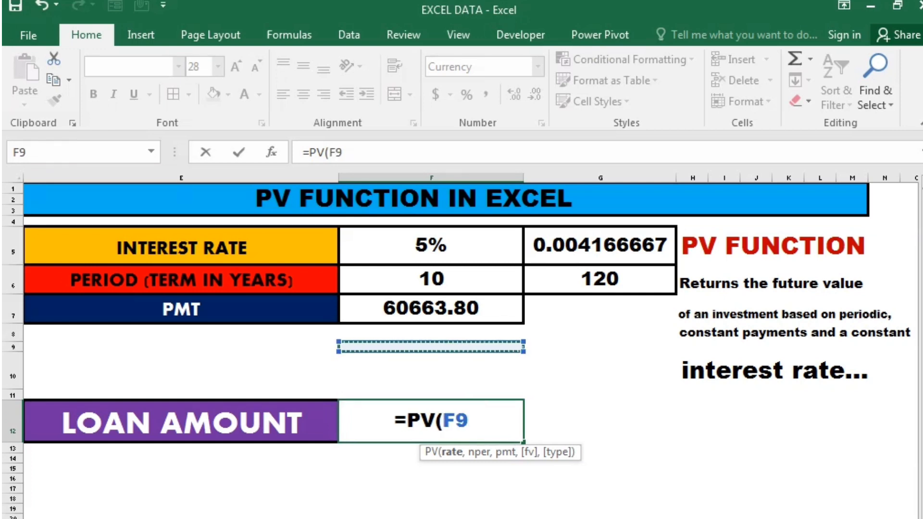
key("Up")
key("Up")
key("Up")
key("Up")
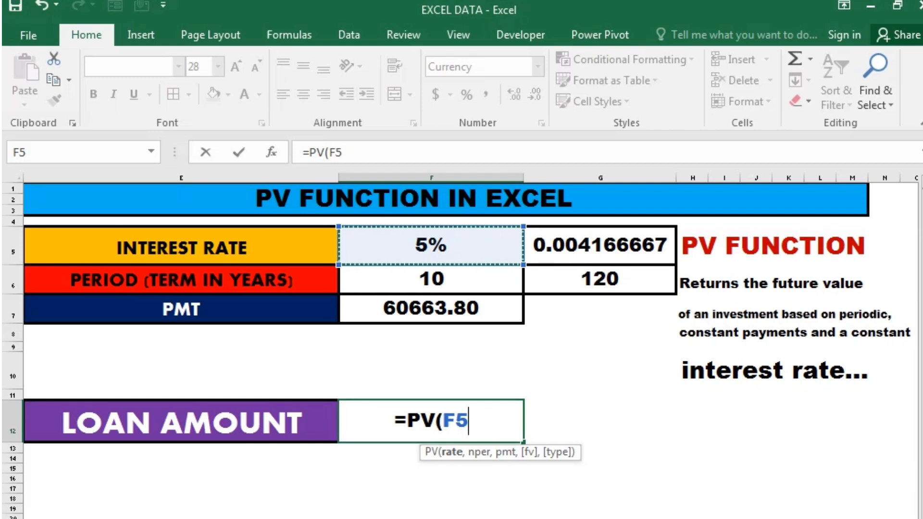
type(",")
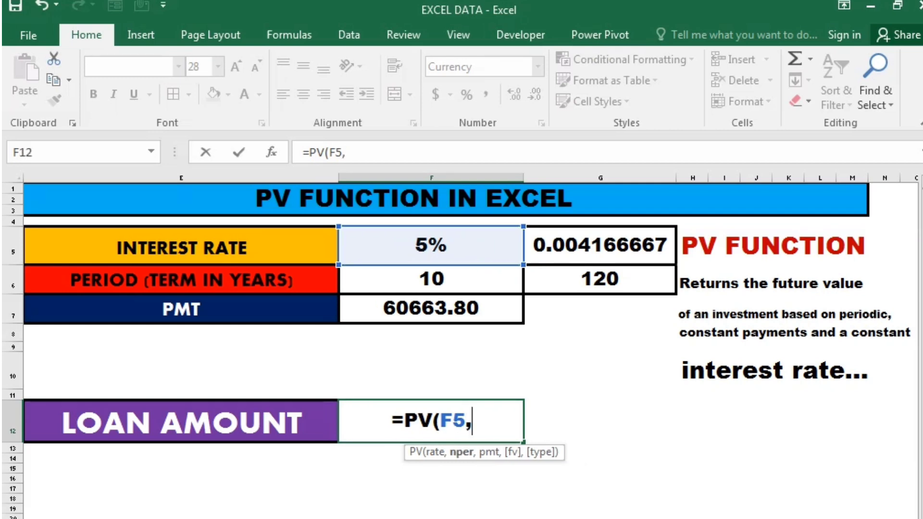
Add the term in F6 as the number of periods and the payment in F7 as the pmt argument.
key("Up")
key("Up")
key("Up")
key("Up")
key("Up")
key("Up")
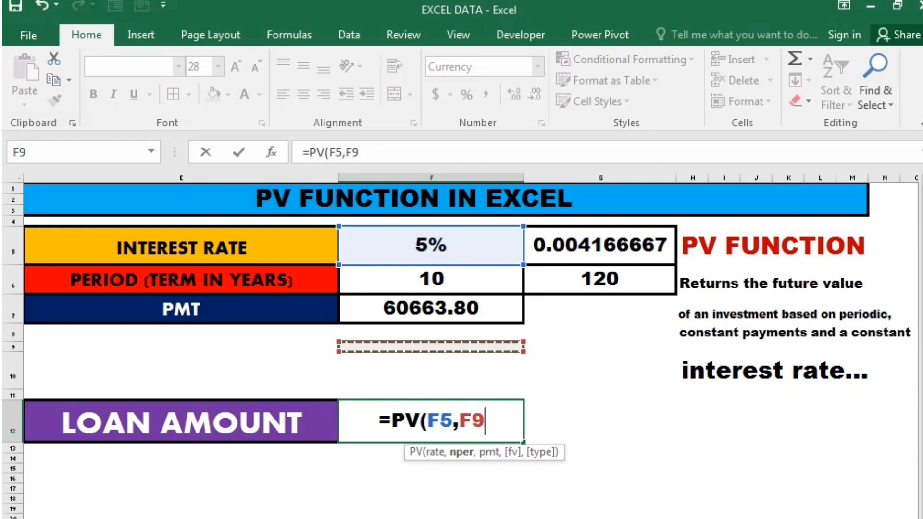
type(",")
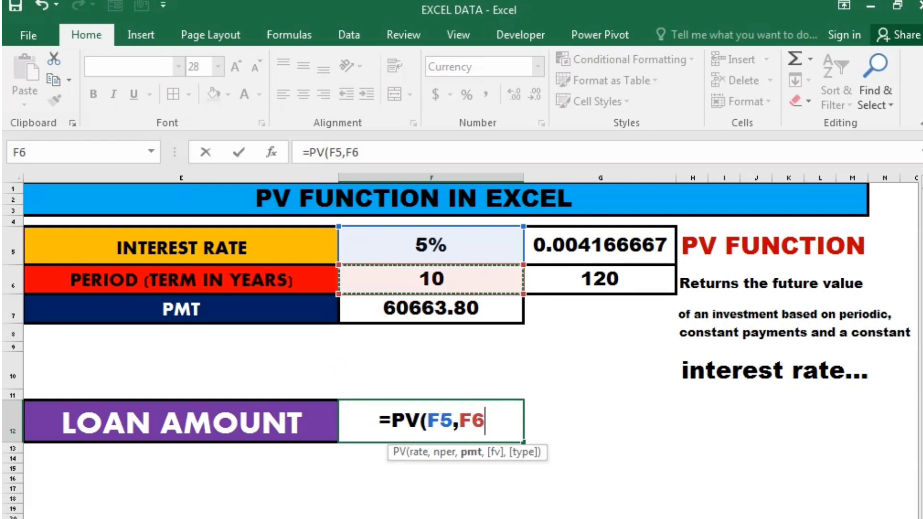
key("Up")
key("Up")
key("Up")
key("Up")
key("Up")
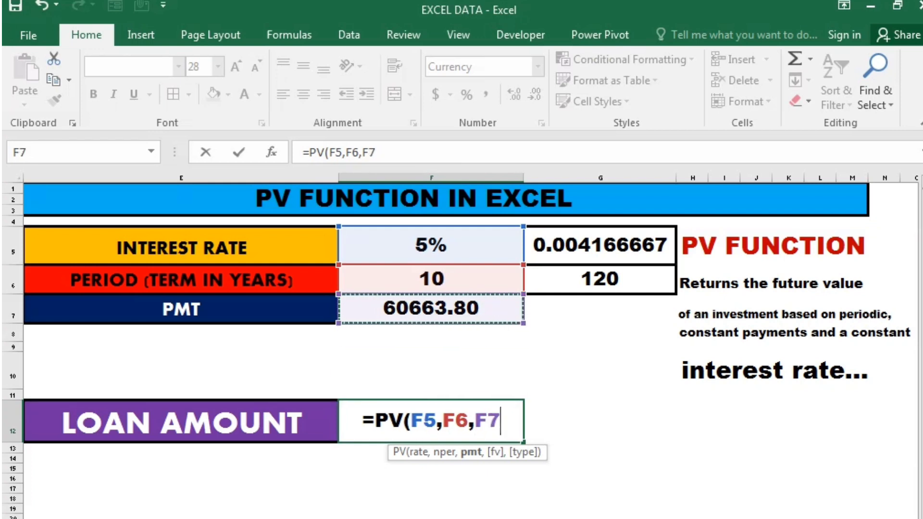
Skip the future value argument, set the payment type to 0, and complete the formula as =PV(F5,F6,F7,,0).
type(",")
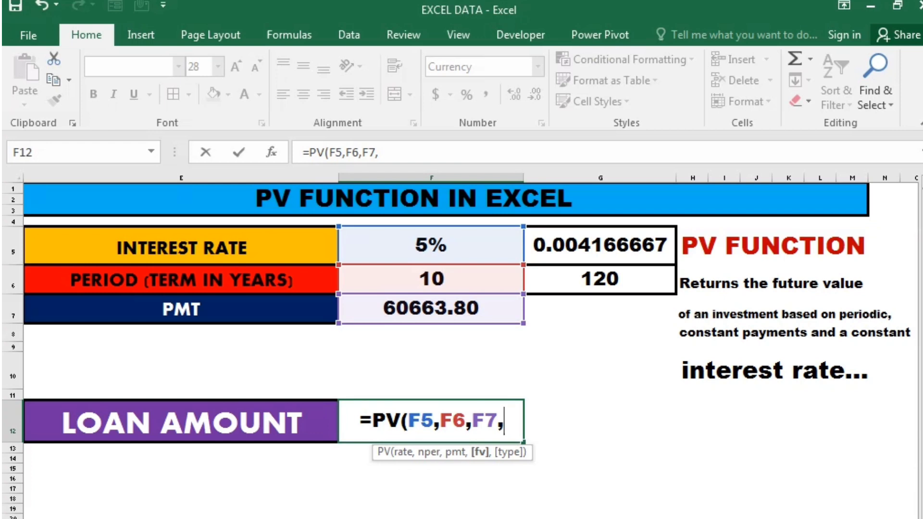
type(",")
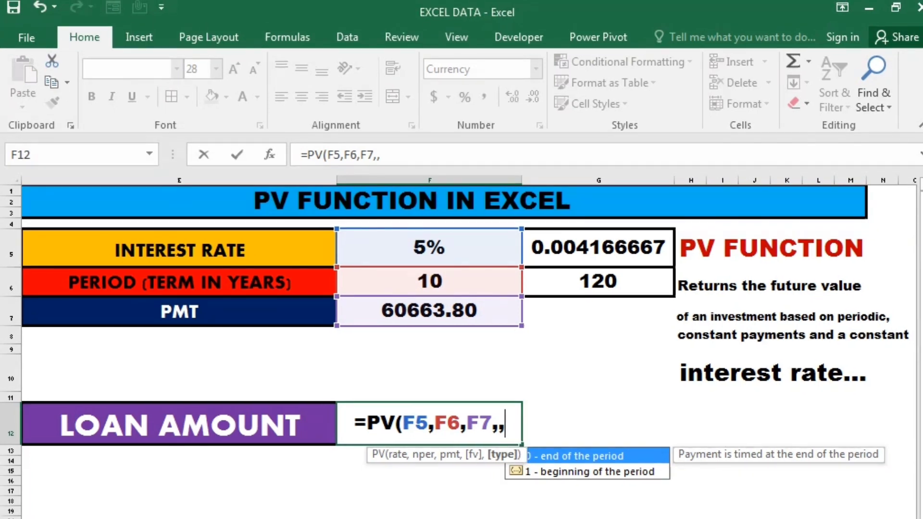
type("0")
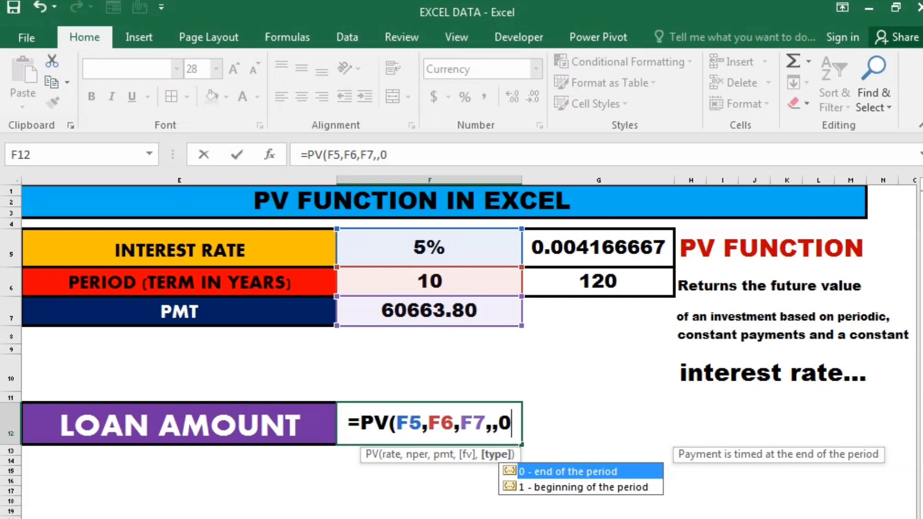
type(")")
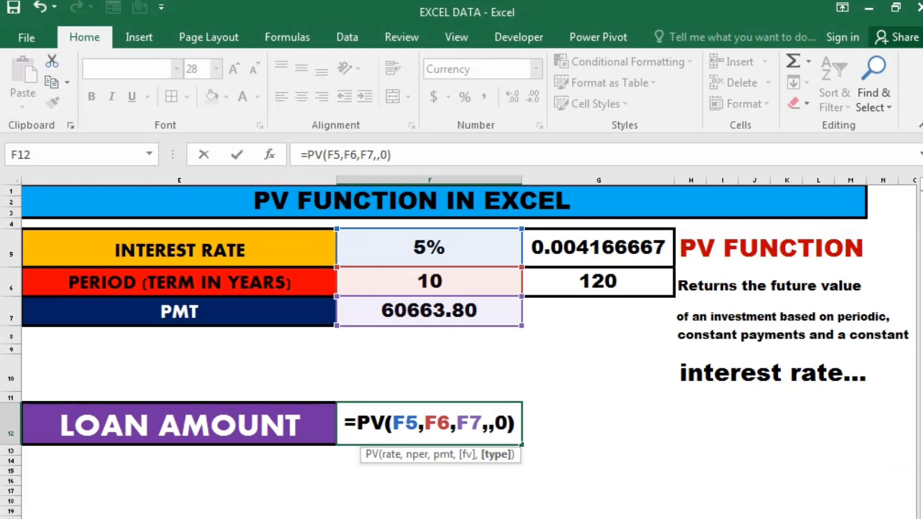
key("Return")
Clear the PV formula from the loan amount cell F12.
left_click(429, 423)
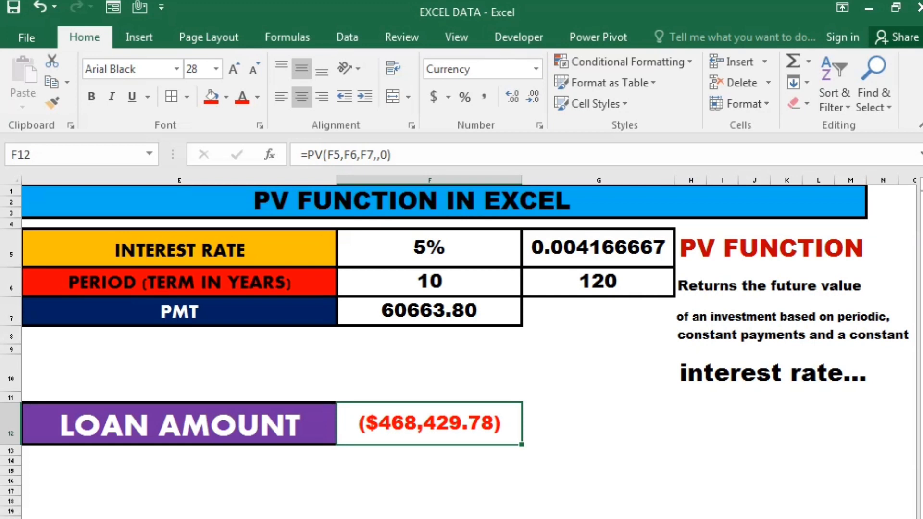
key("Delete")
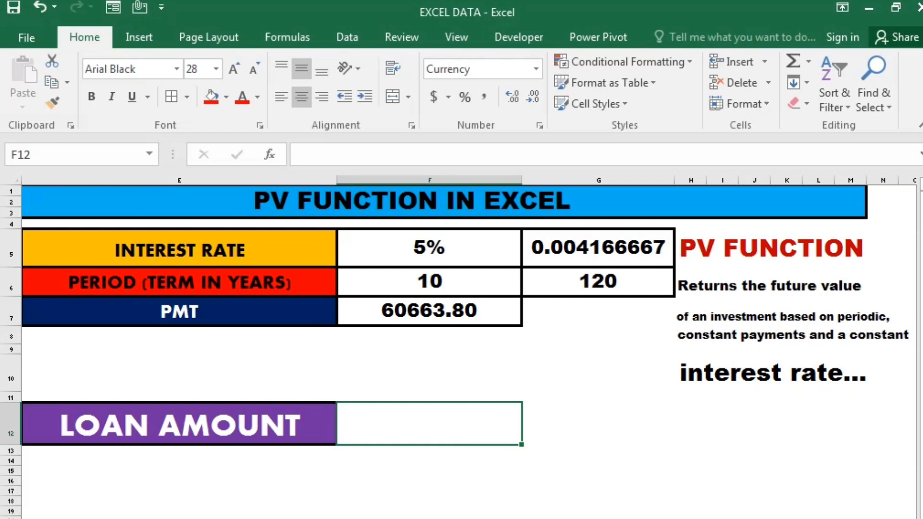
type("=PV")
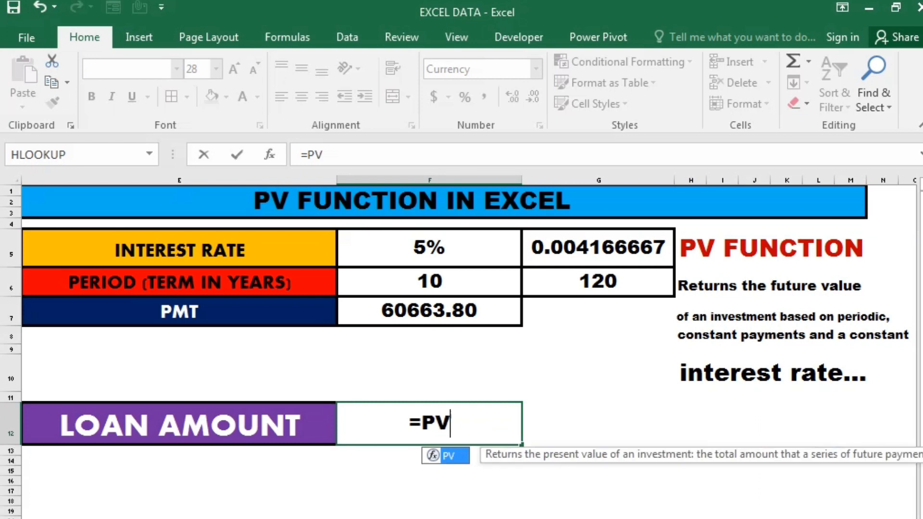
type("(")
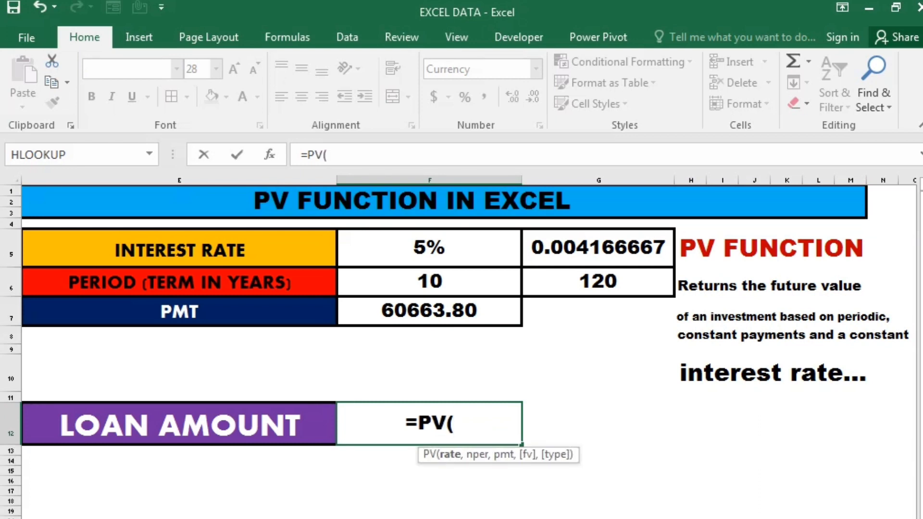
key("Up")
key("Up")
key("Up")
key("Up")
key("Up")
key("Up")
key("Up")
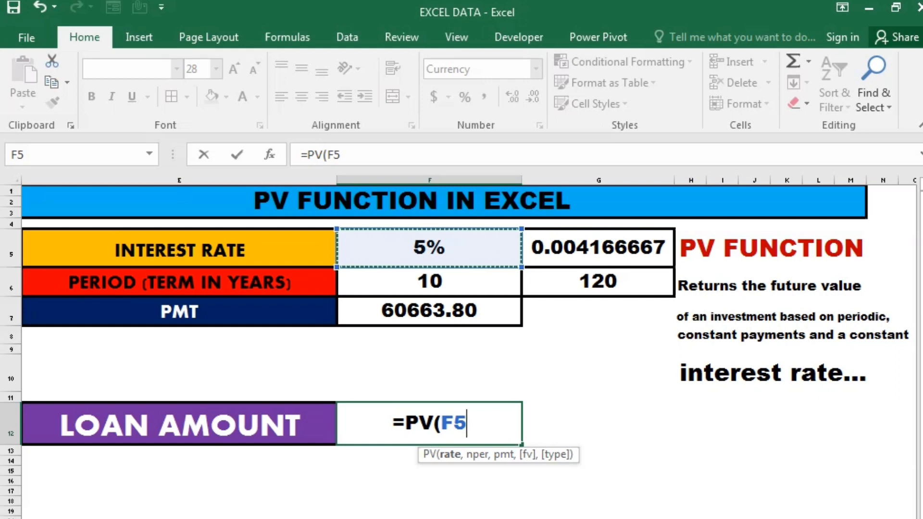
key("Right")
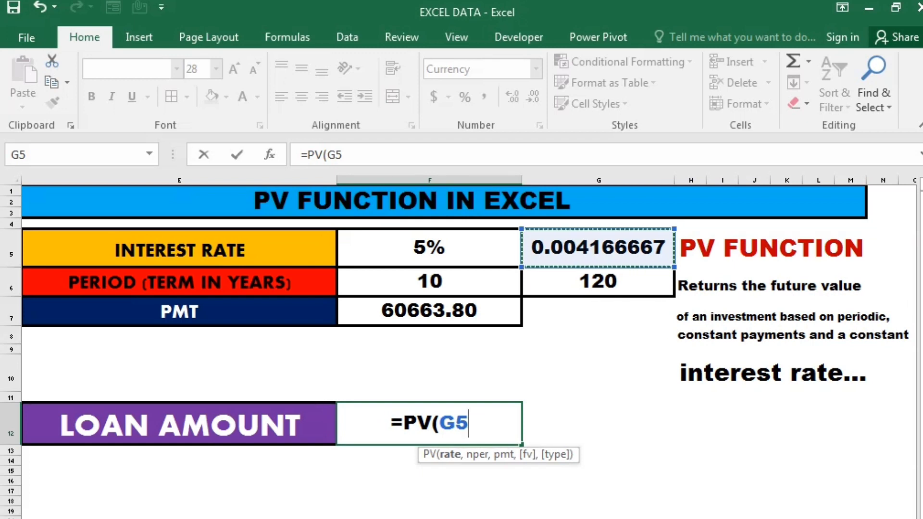
key("BackSpace")
key("BackSpace")
key("BackSpace")
key("BackSpace")
key("BackSpace")
key("BackSpace")
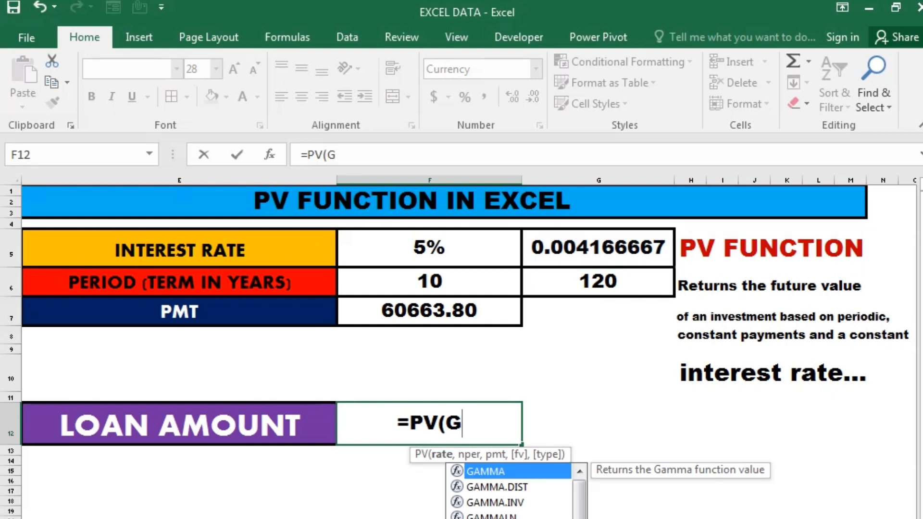
Examine the formulas behind the monthly interest rate in G5 and the number of monthly periods in G6.
key("Right")
key("Up")
key("Up")
key("Up")
key("Up")
key("Up")
key("Up")
key("Up")
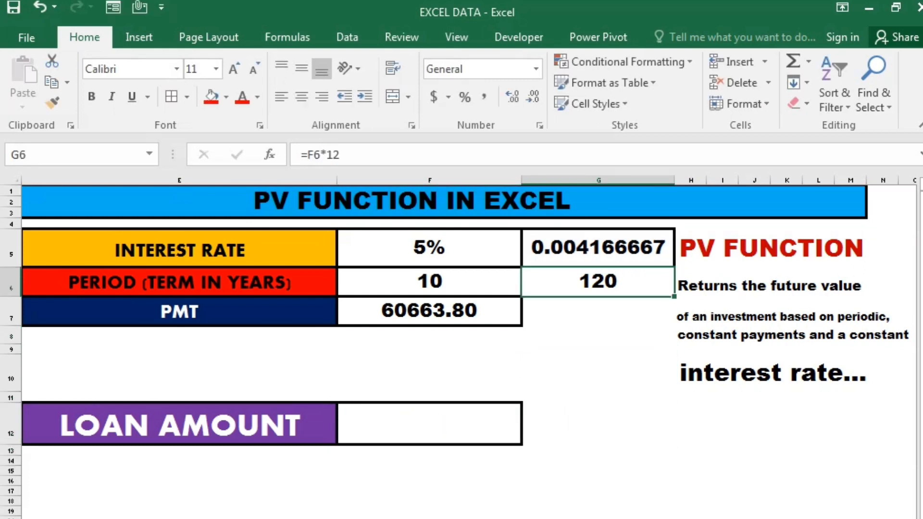
key("F2")
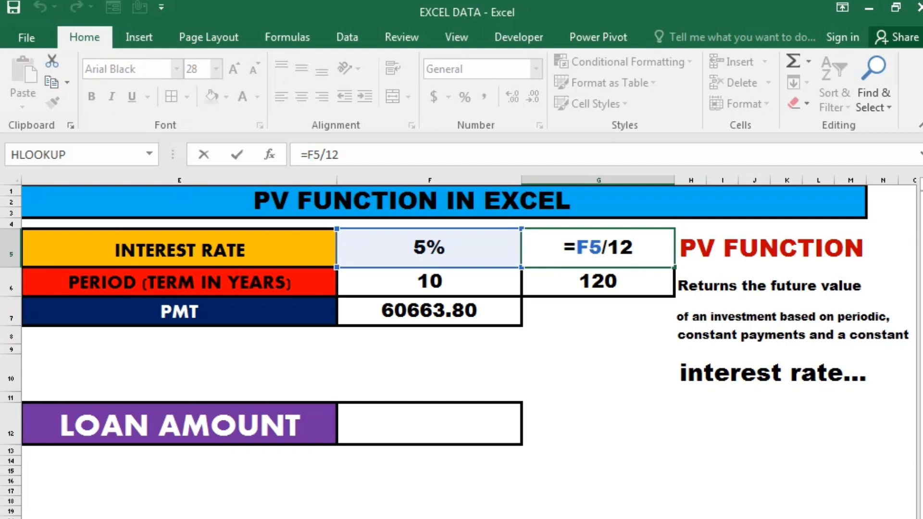
key("Return")
key("Down")
key("Up")
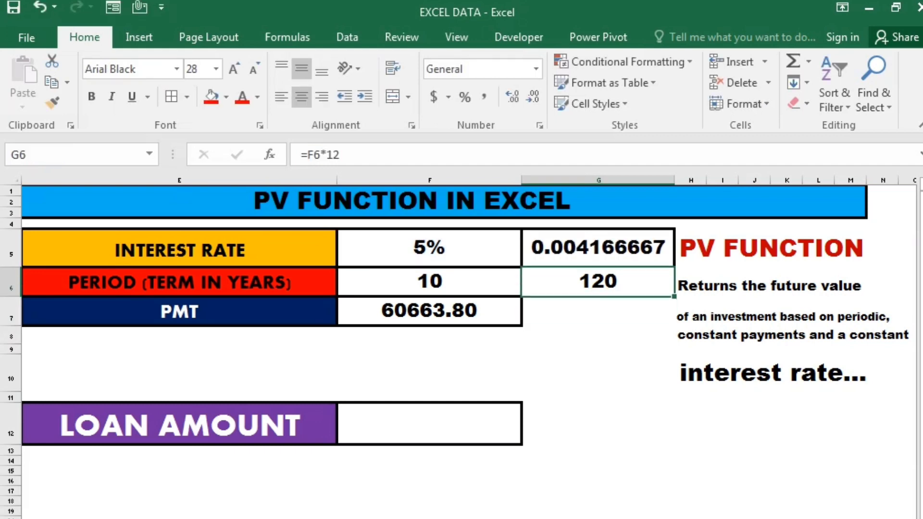
key("F2")
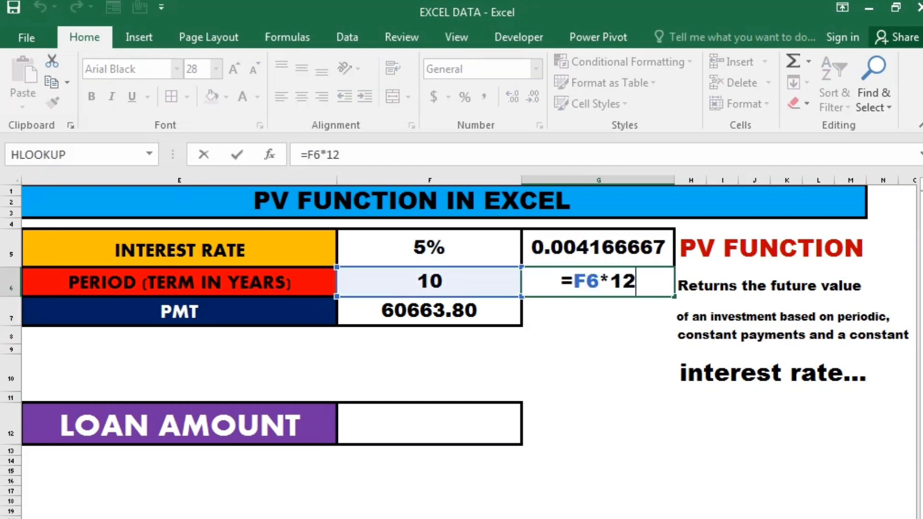
key("Return")
Start a PV formula in the loan amount cell F12 with the monthly rate in G5 as the rate argument.
key("Down")
key("Down")
key("Down")
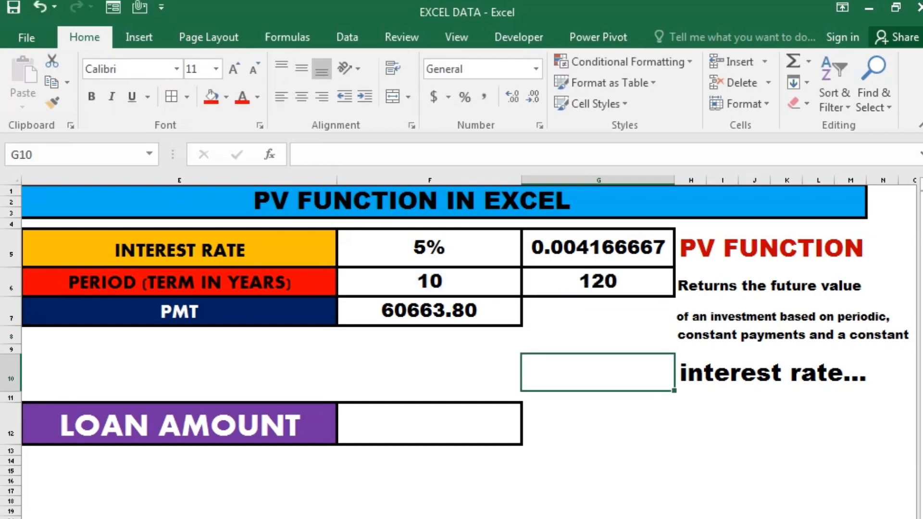
key("Down")
key("Down")
key("Left")
type("=")
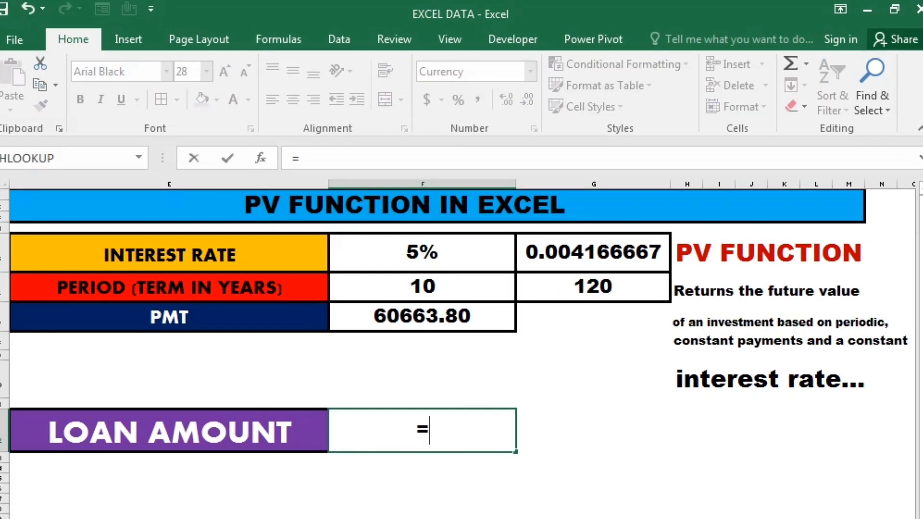
type("PV(")
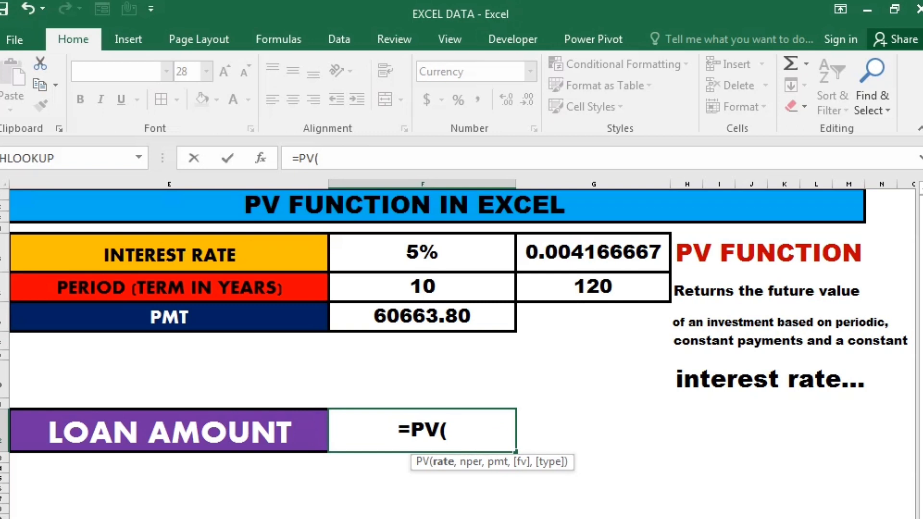
key("Up")
key("Up")
key("Up")
key("Up")
key("Up")
key("Up")
key("Up")
key("Right")
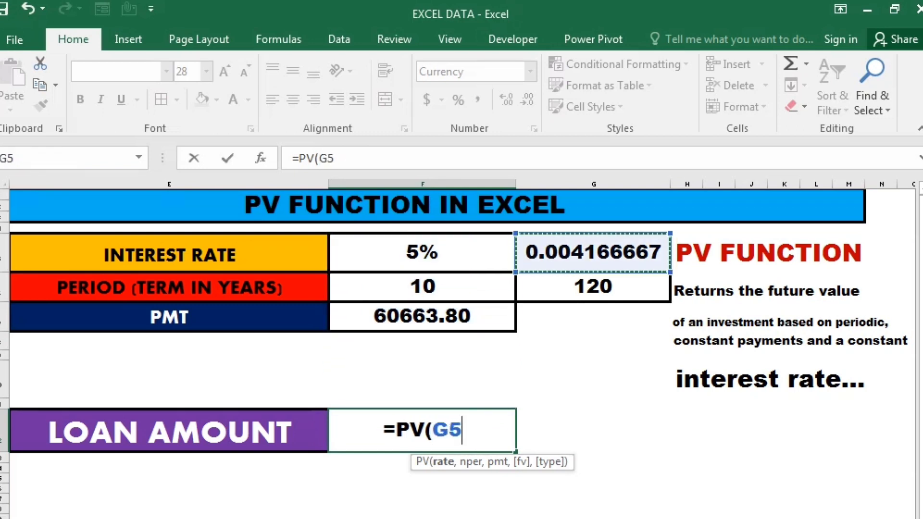
Add the monthly periods in G6 as the nper argument and the payment in F7 as the pmt argument.
type(",")
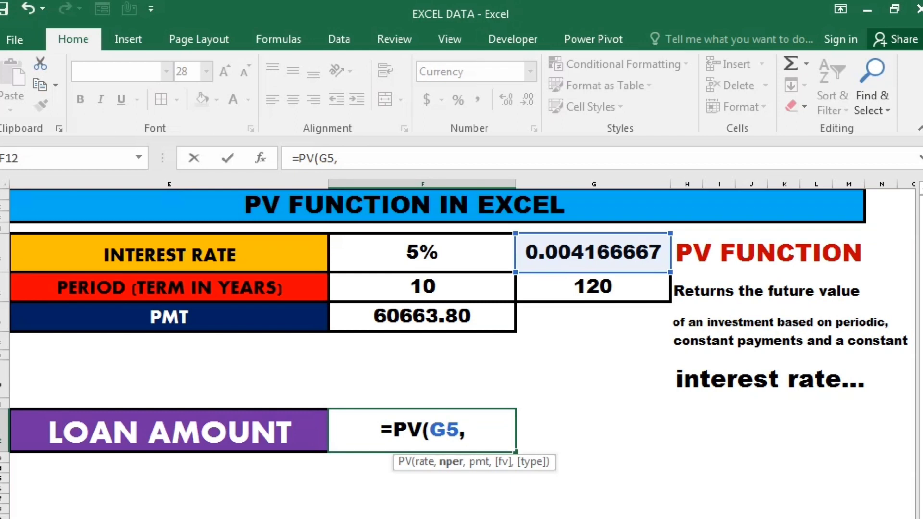
key("Up")
key("Up")
key("Up")
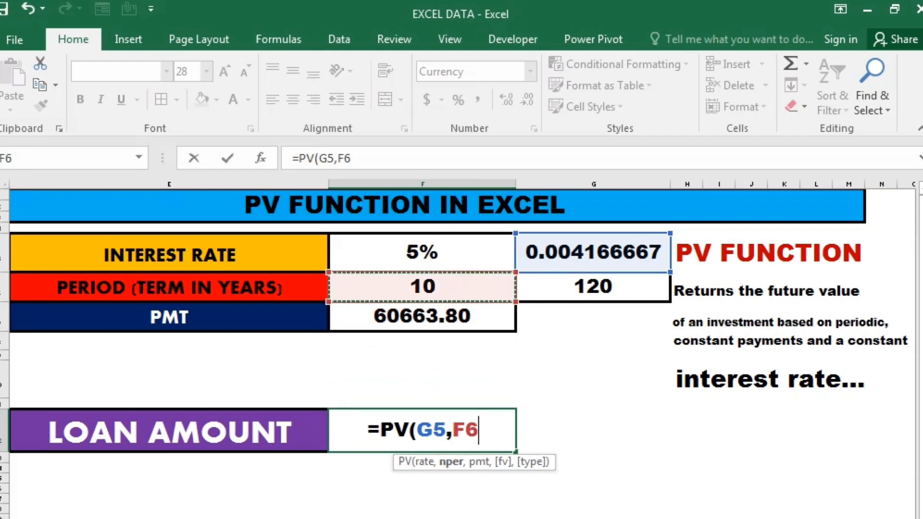
key("Right")
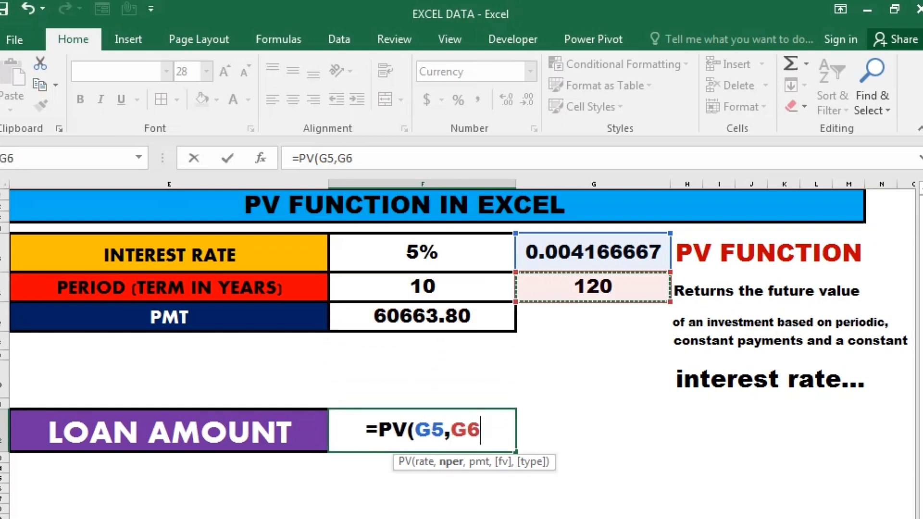
type(",")
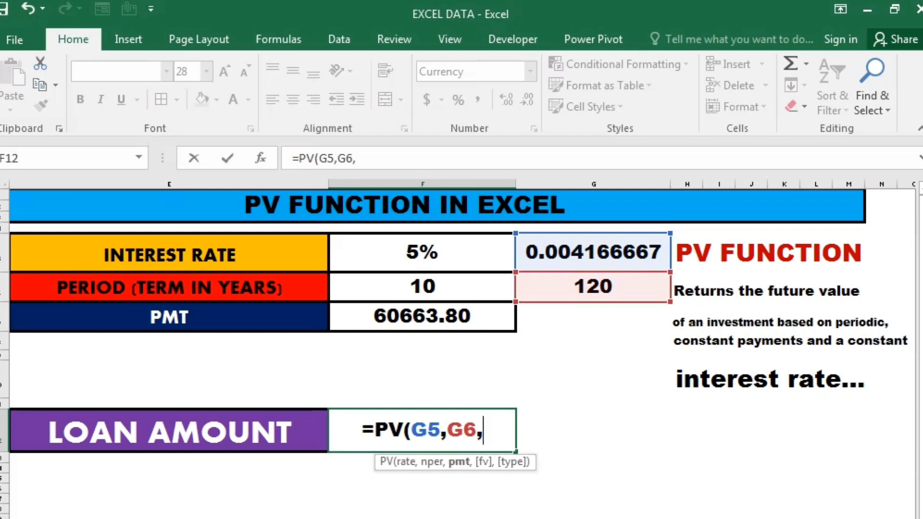
key("Up")
key("Up")
key("Up")
key("Up")
key("Up")
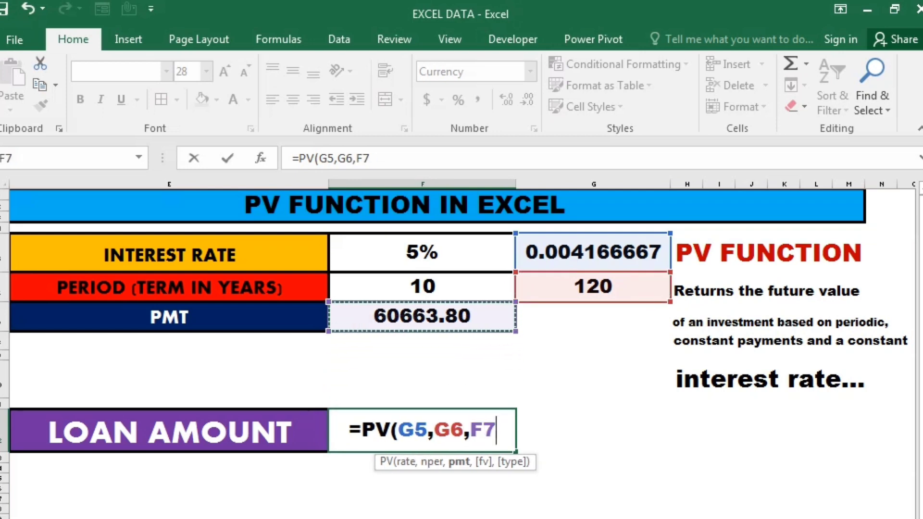
Skip the future value argument, set the payment type to 0, and complete the formula as =PV(G5,G6,F7,,0).
type(",")
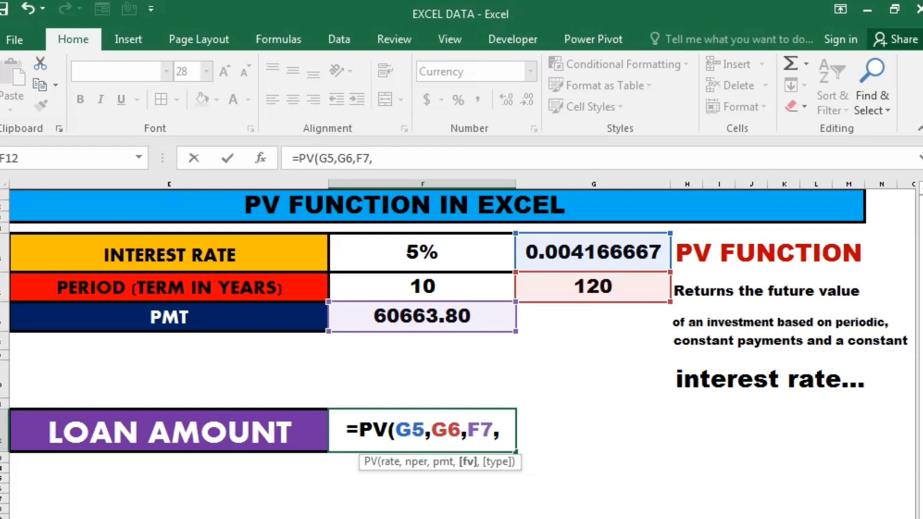
type(",")
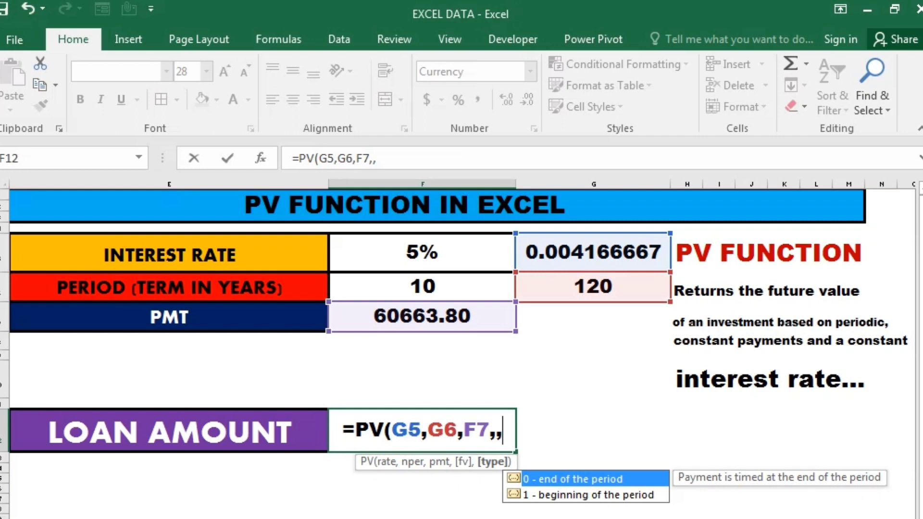
type("0")
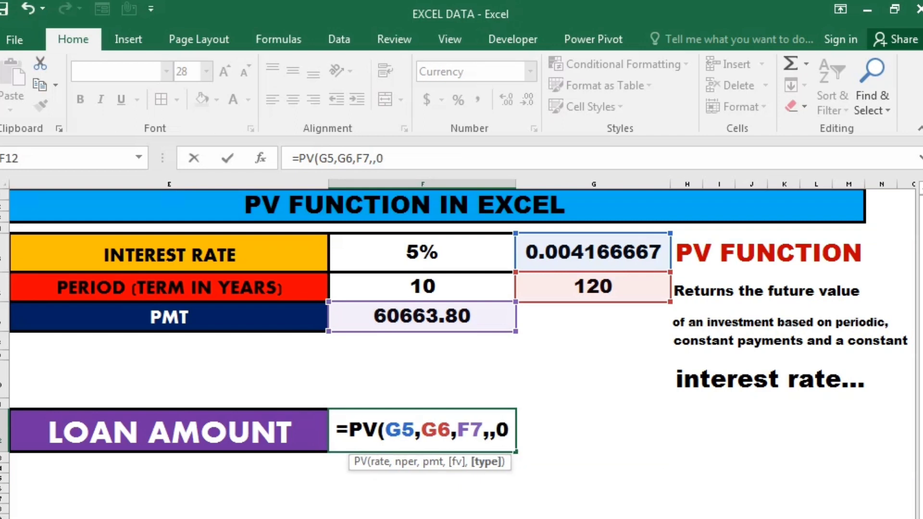
type(")")
key("Return")
key("Up")
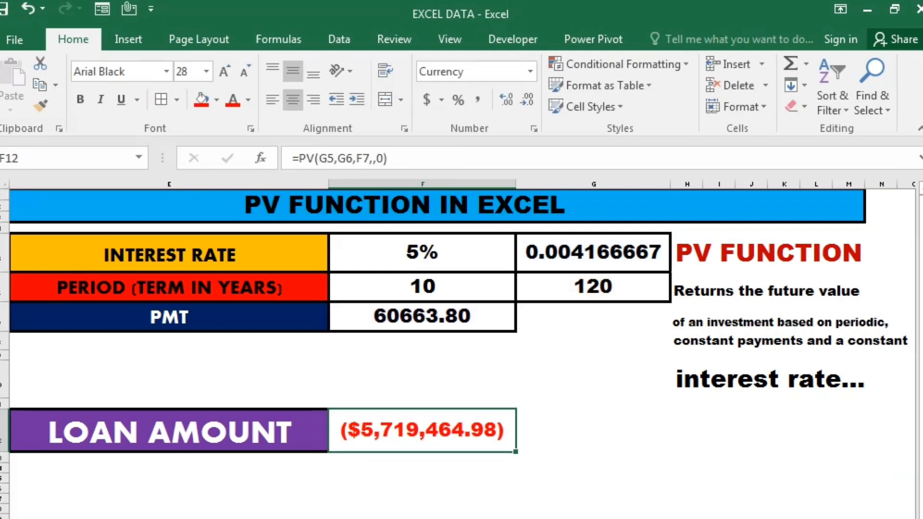
key("Up")
key("Up")
key("Up")
key("Up")
key("Up")
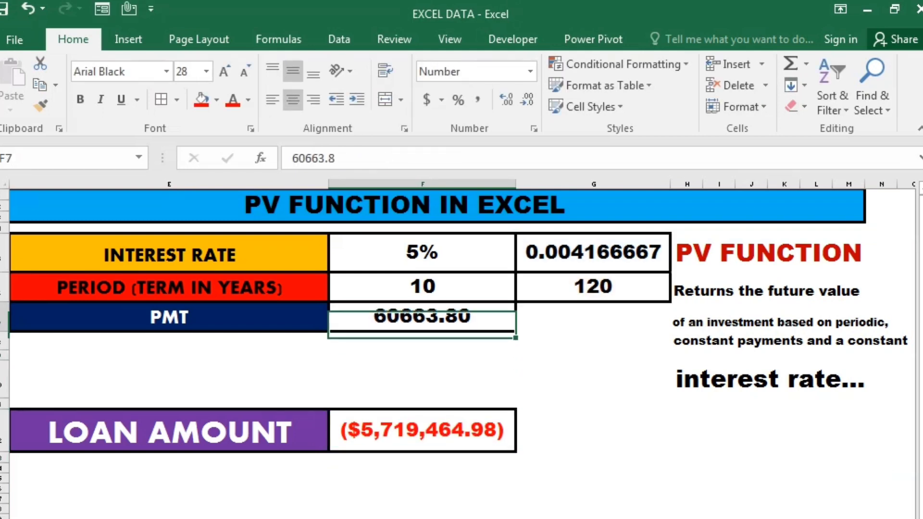
key("Down")
key("Down")
key("Down")
key("Down")
key("Down")
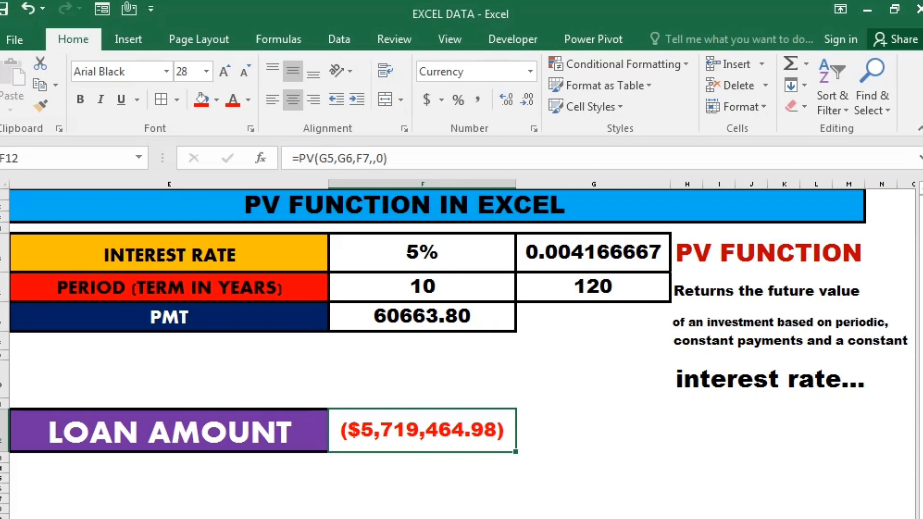
key("Down")
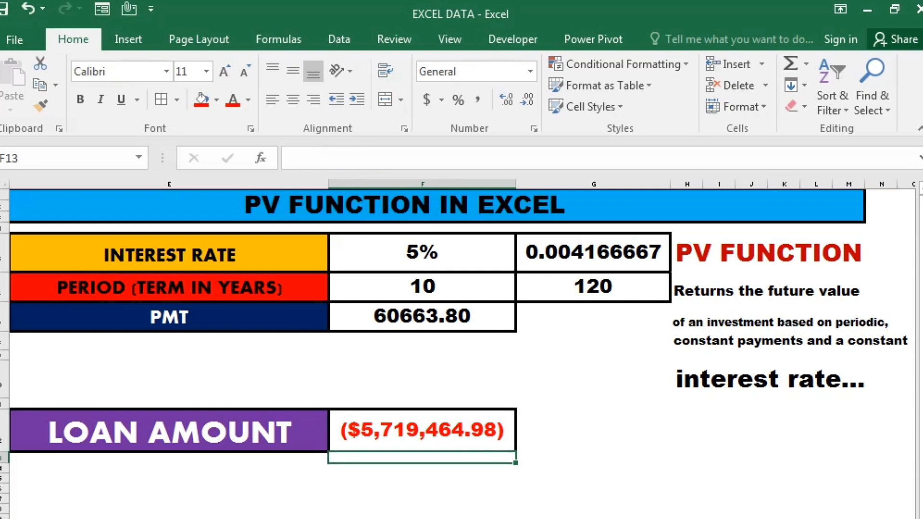